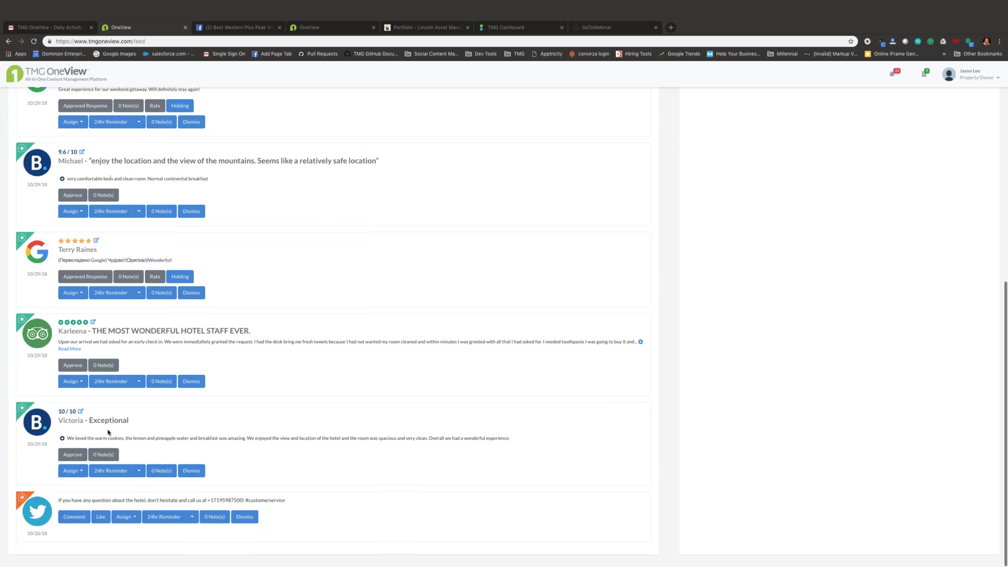
scroll(134, 412, up, 3)
scroll(134, 413, up, 1)
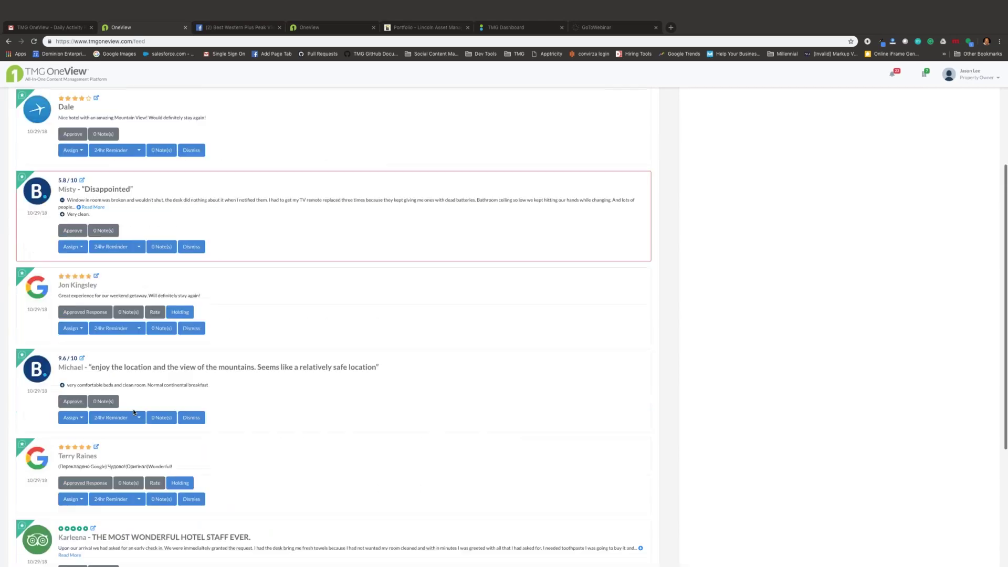
click(75, 236)
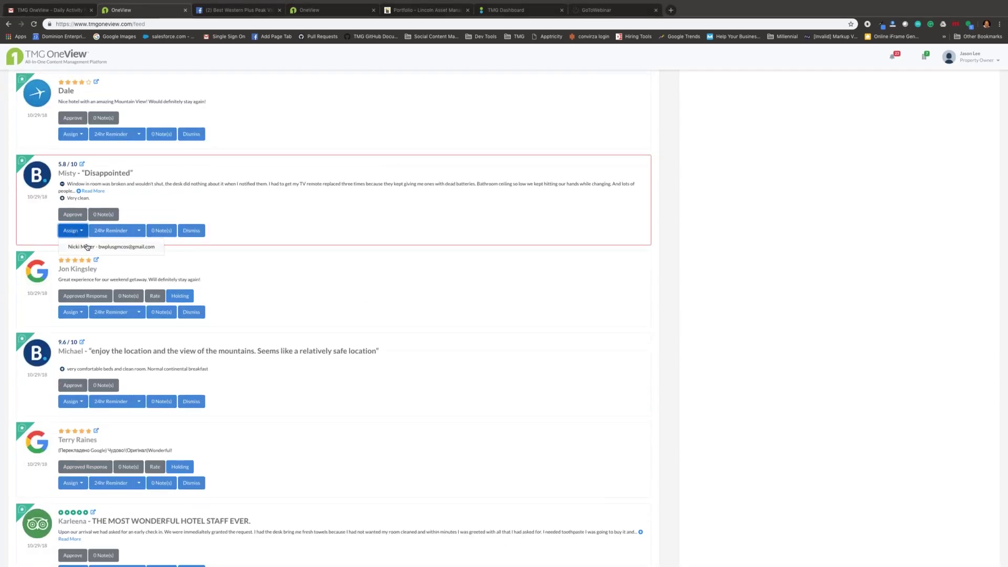
click(87, 248)
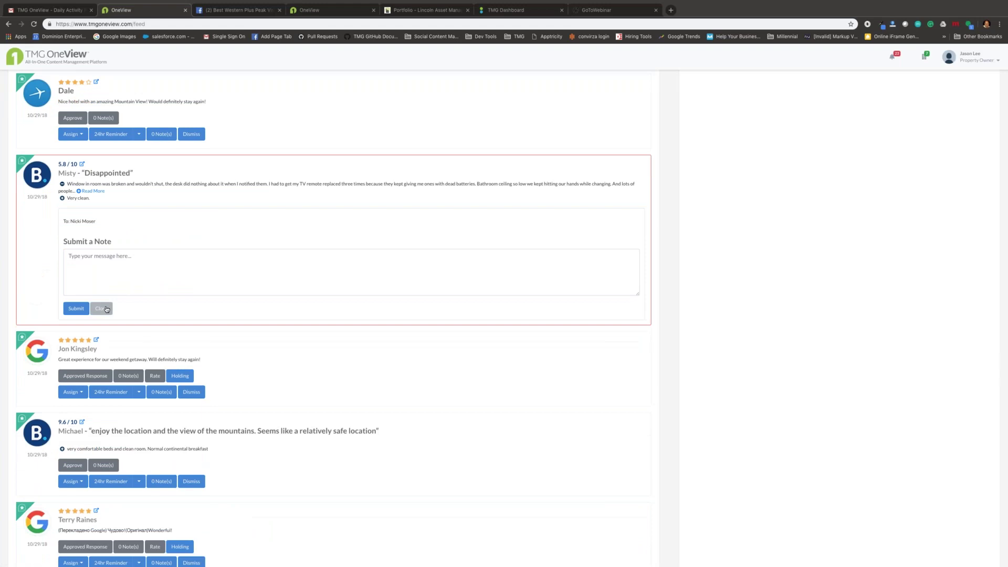
click(161, 230)
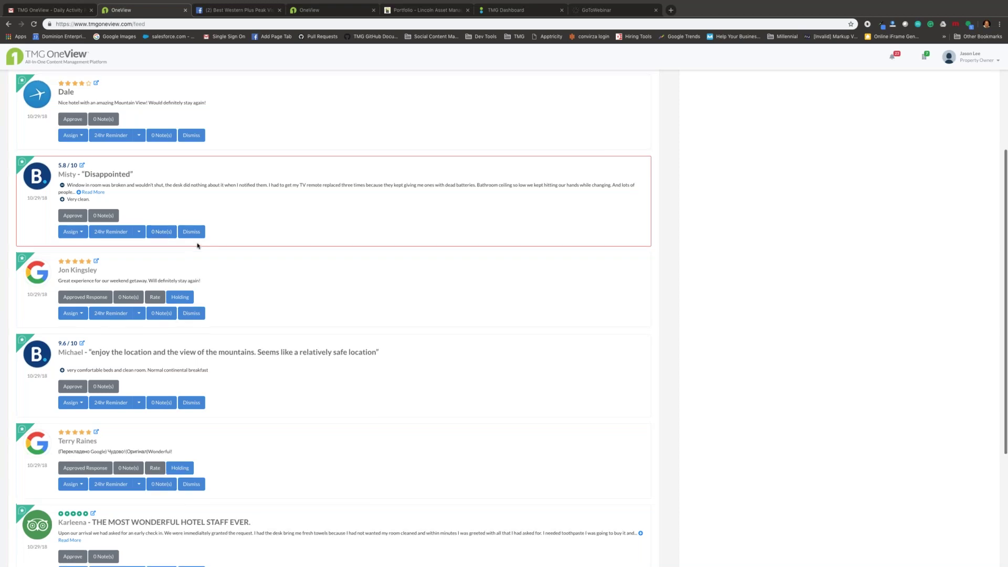
scroll(198, 245, up, 5)
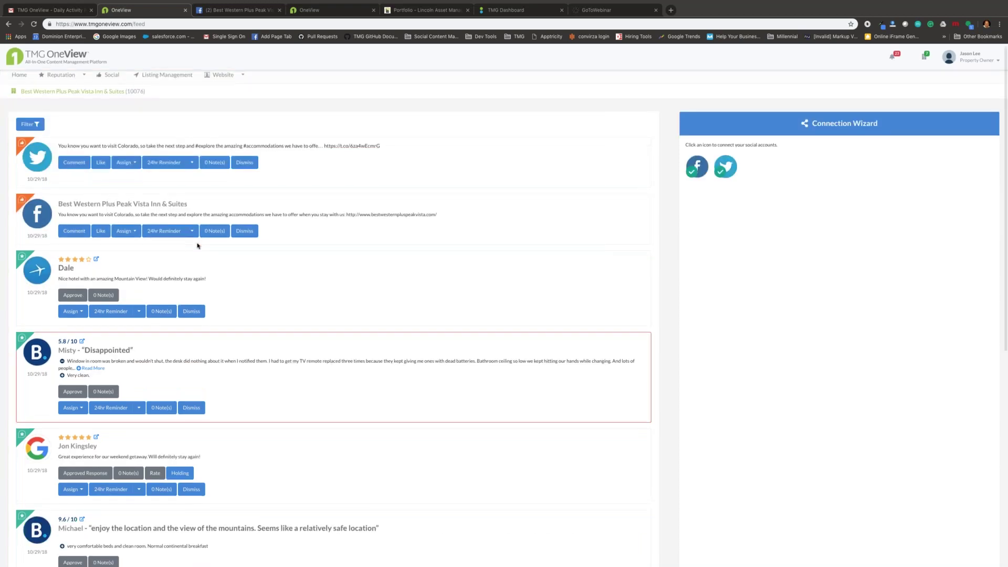
Step: Follow the TripAdvisor review link in the Gmail Daily Activity Report into the OneView feed
scroll(198, 245, down, 2)
scroll(198, 245, up, 2)
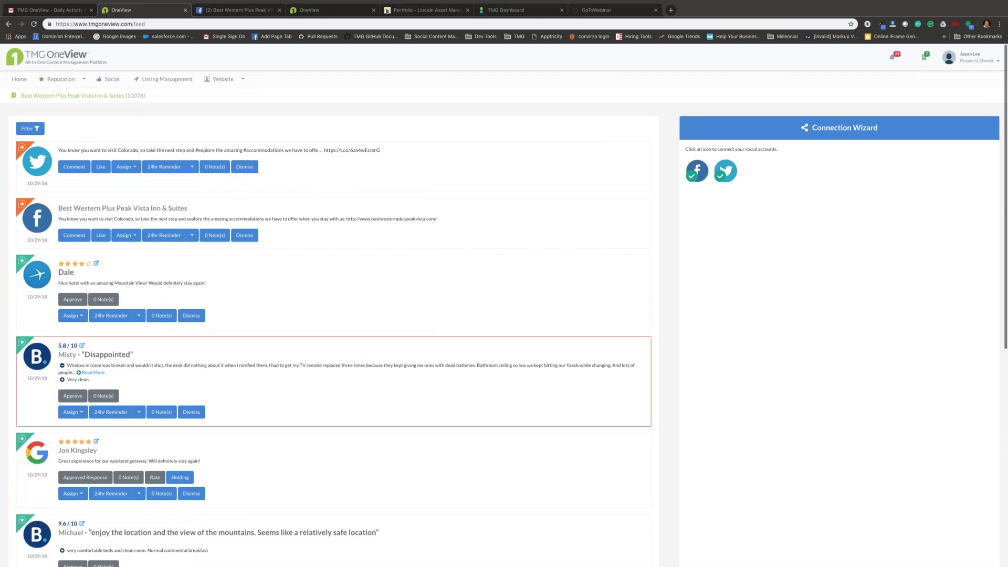
click(73, 10)
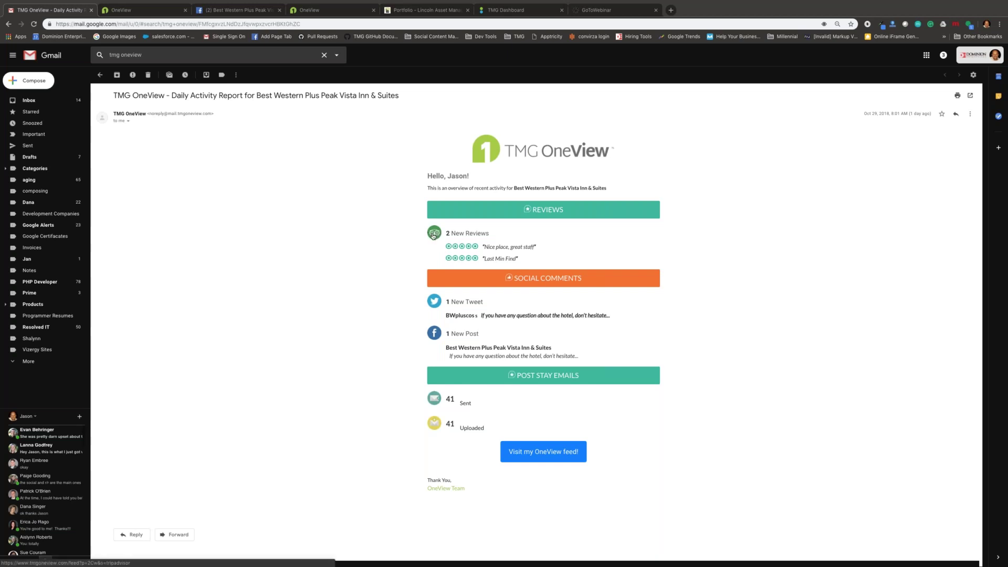
click(434, 238)
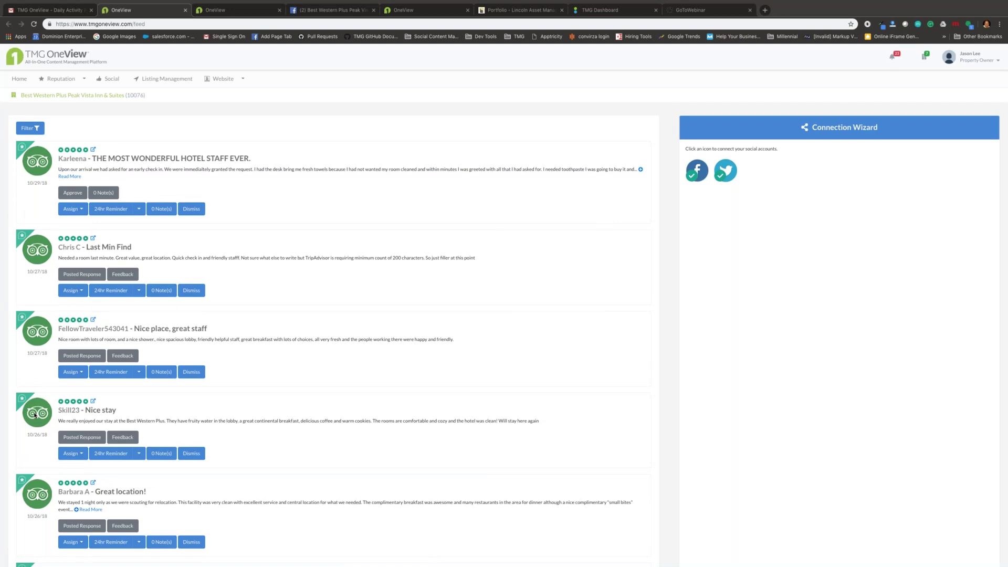
Step: Scroll the review feed, then load Reputation Tracking showing 6093 reviews and a 4.48 rating
scroll(35, 415, down, 1)
scroll(35, 414, down, 5)
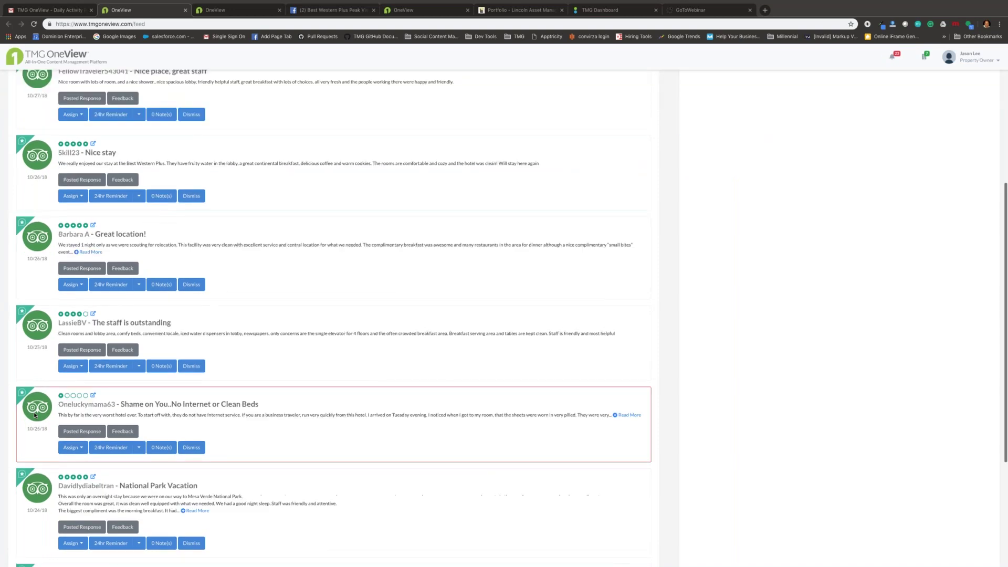
scroll(35, 414, down, 4)
scroll(35, 415, up, 10)
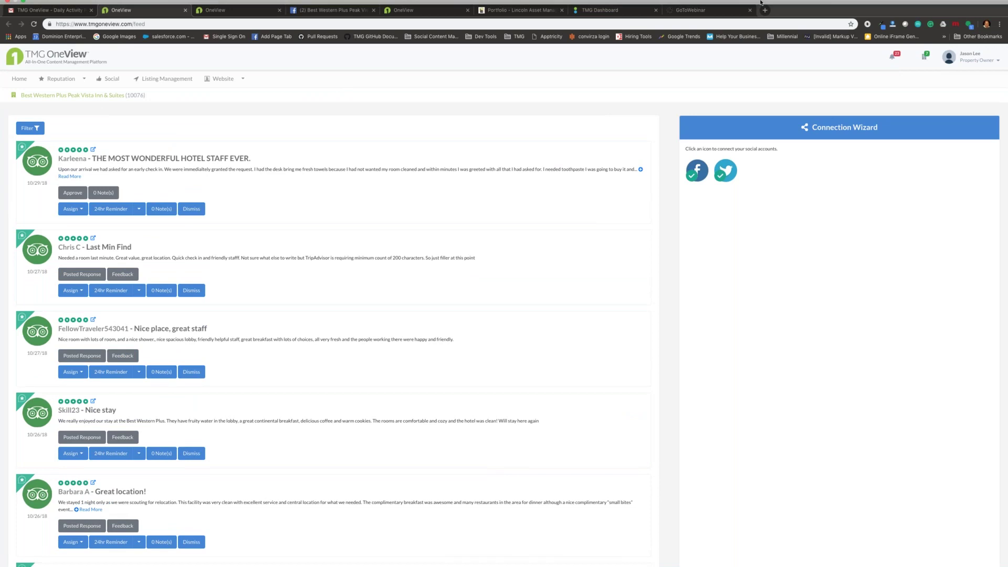
mouse_move(723, 4)
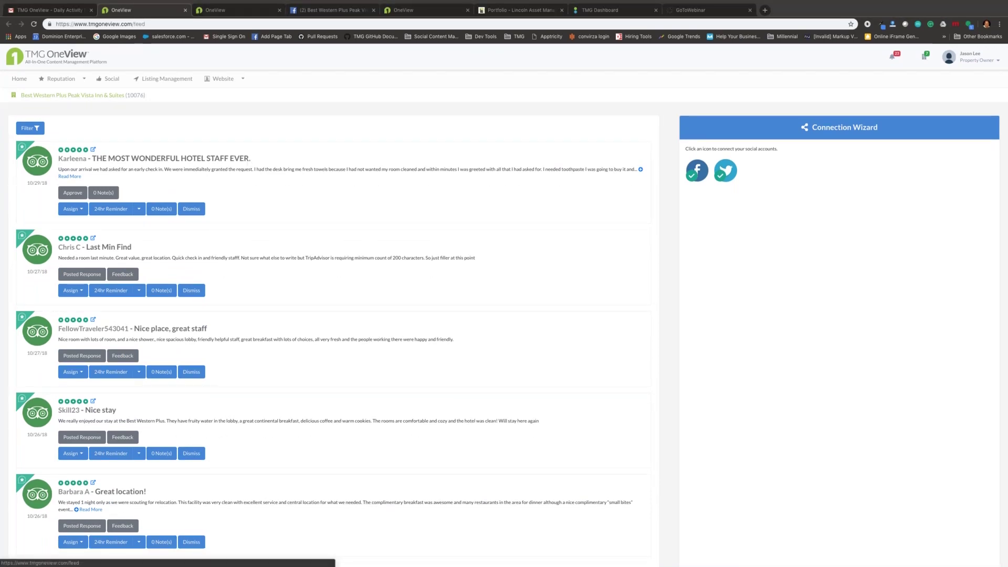
click(84, 80)
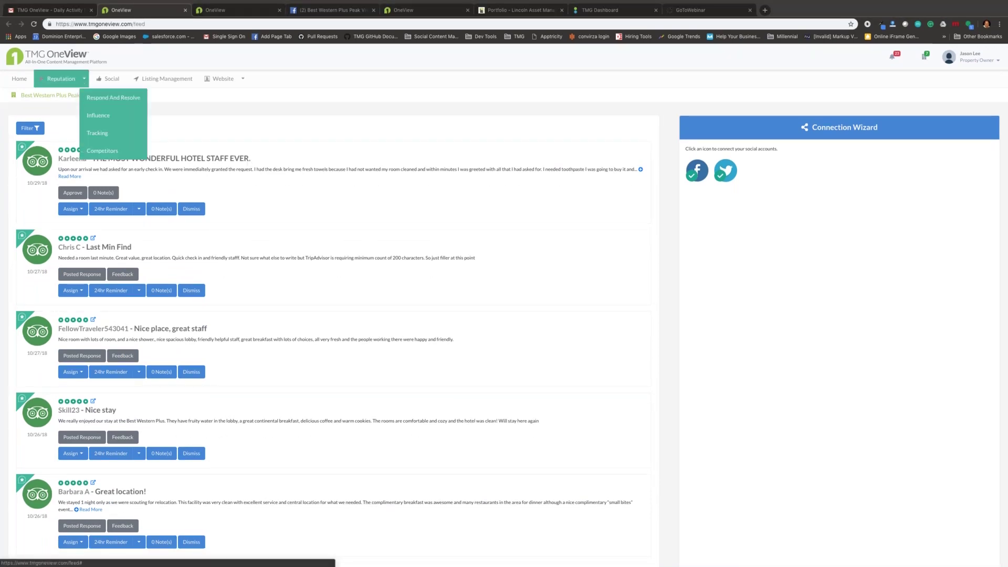
click(94, 135)
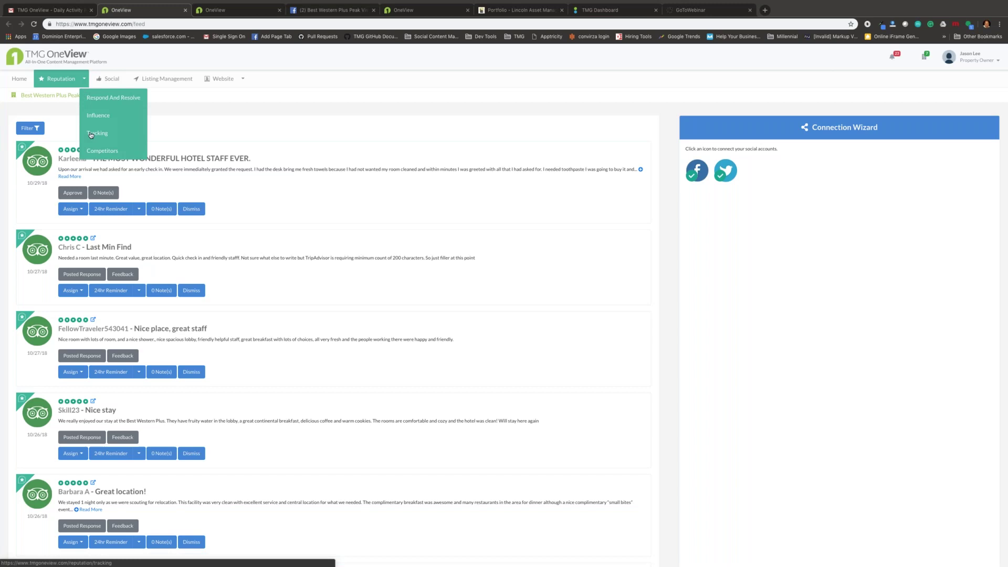
click(91, 135)
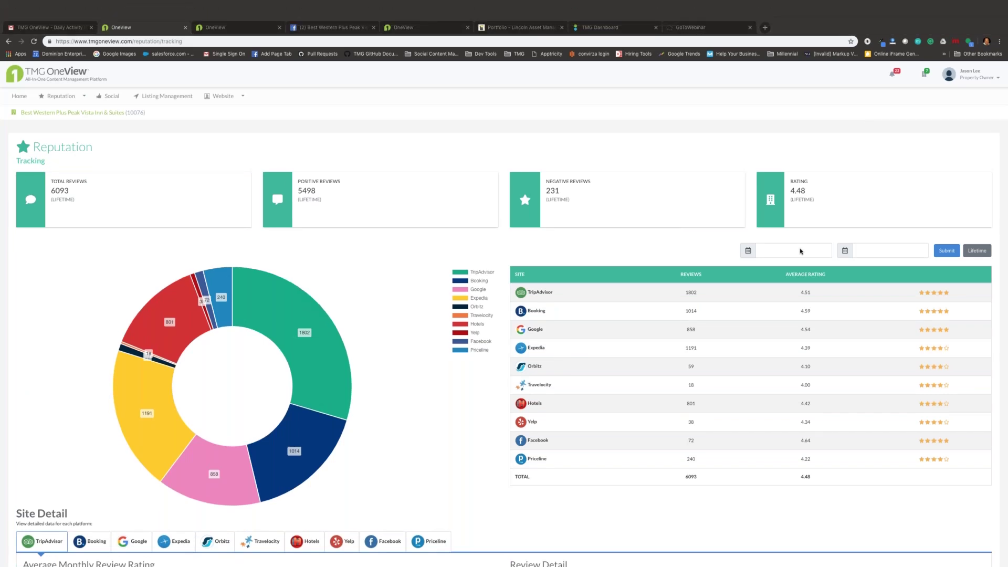
Step: Apply the 09/01/2018–09/30/2018 date range, giving 130 September reviews averaging 4.59
click(801, 252)
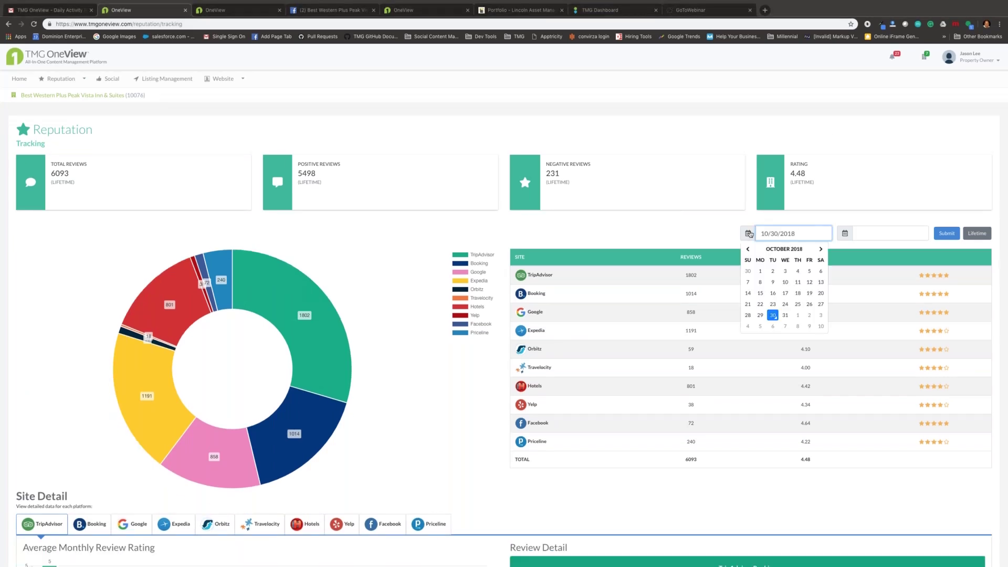
click(747, 251)
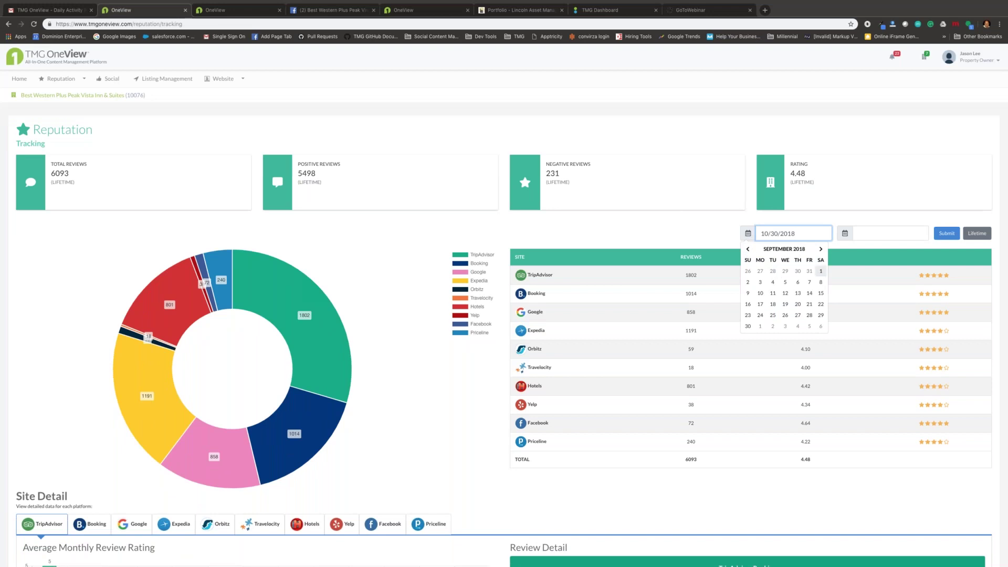
click(821, 271)
click(844, 239)
click(845, 249)
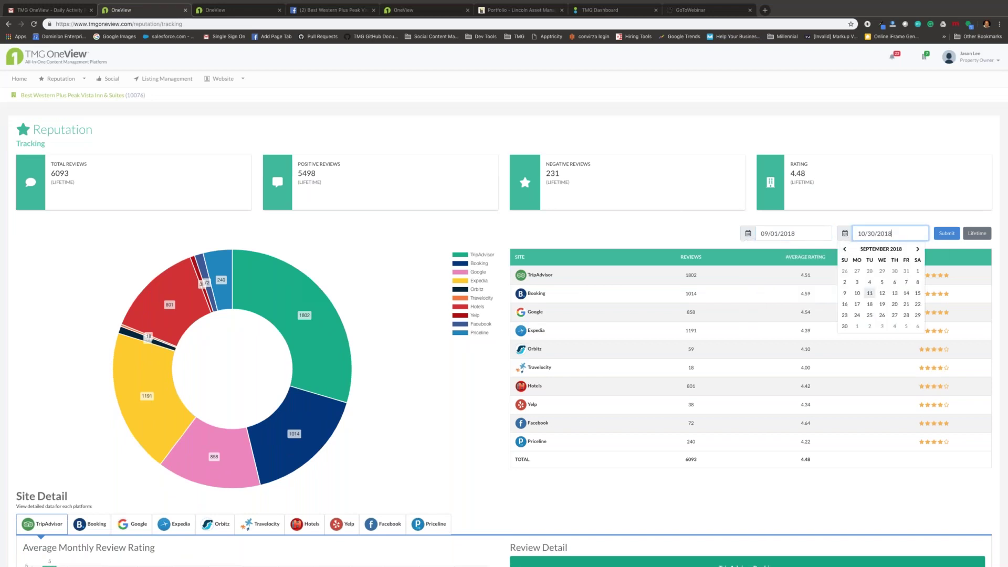
click(844, 326)
click(947, 233)
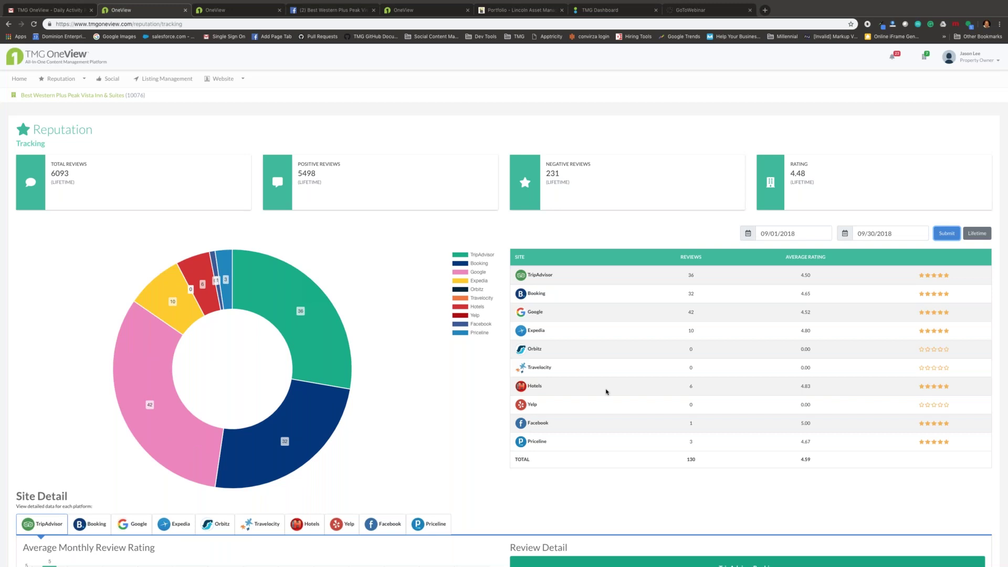
scroll(607, 391, down, 1)
scroll(607, 392, down, 8)
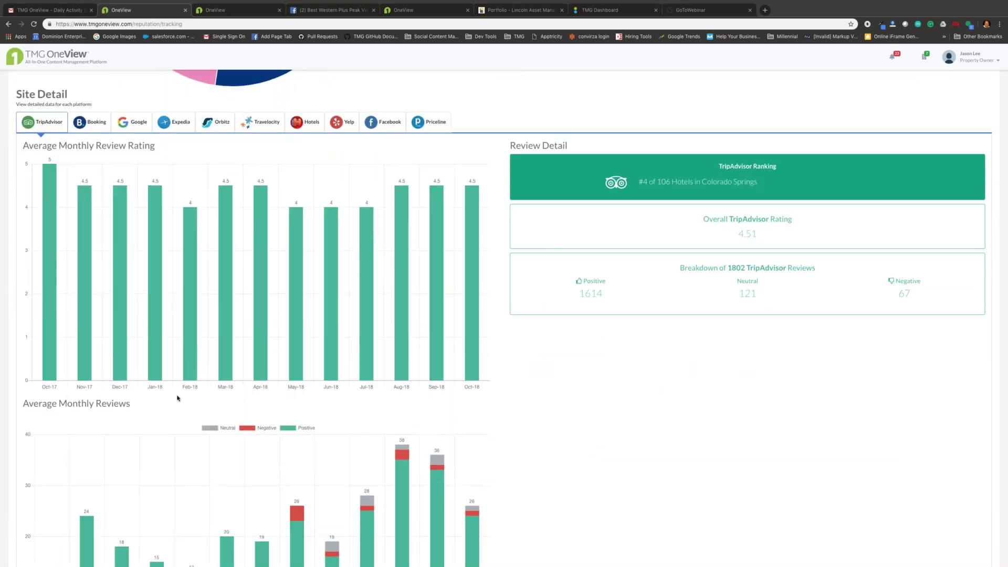
scroll(177, 398, down, 1)
scroll(177, 398, down, 1)
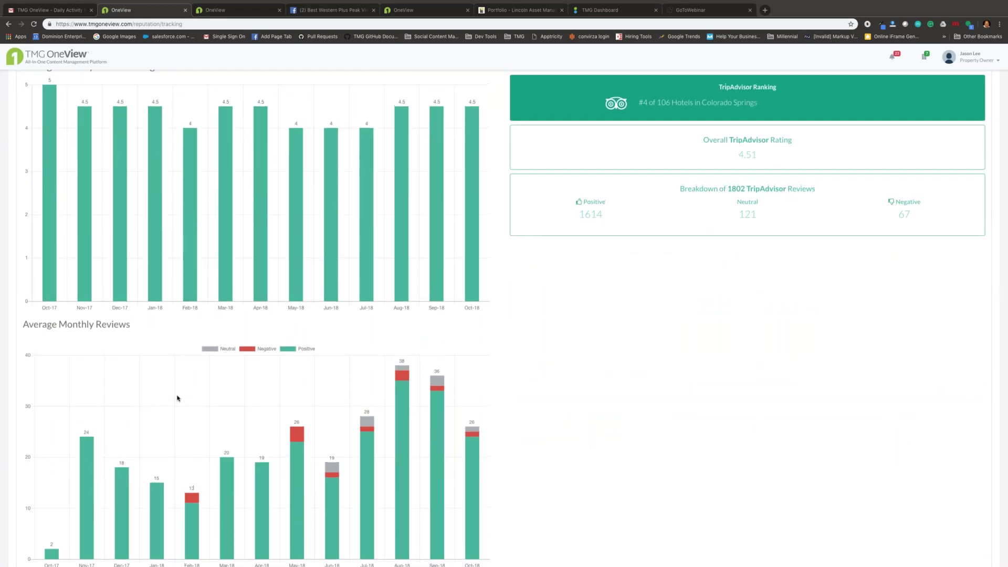
scroll(177, 398, up, 2)
mouse_move(52, 181)
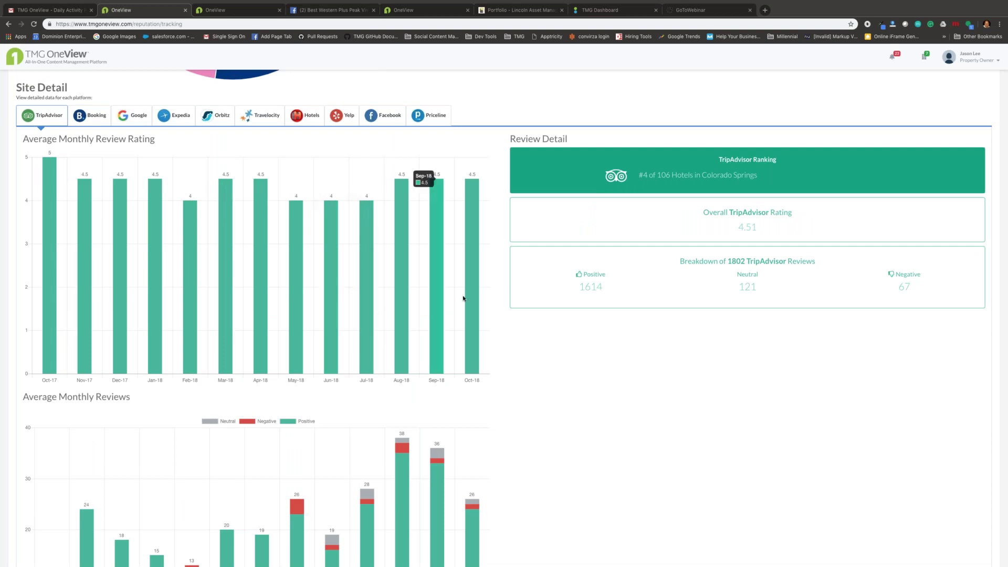
scroll(441, 323, down, 1)
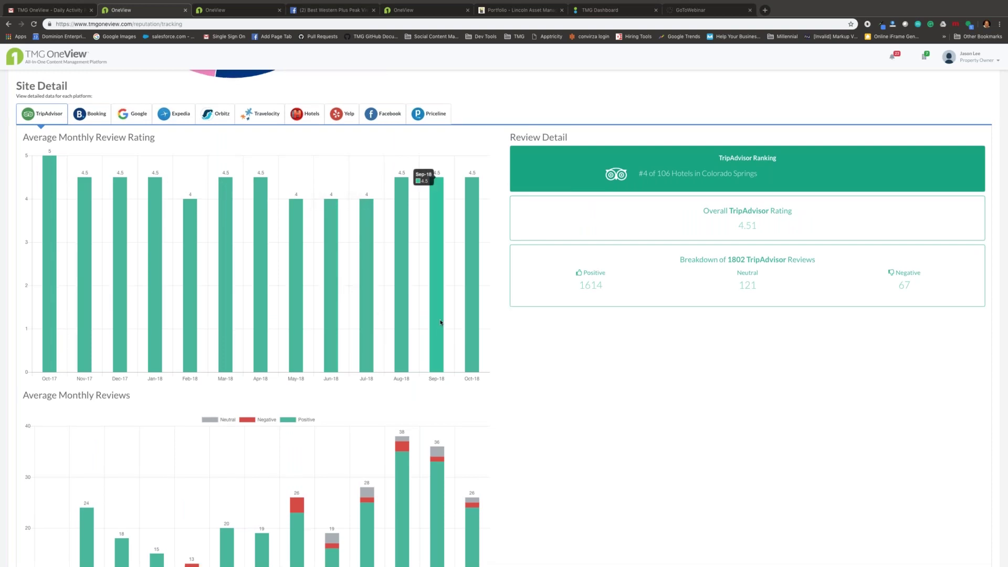
scroll(441, 323, down, 3)
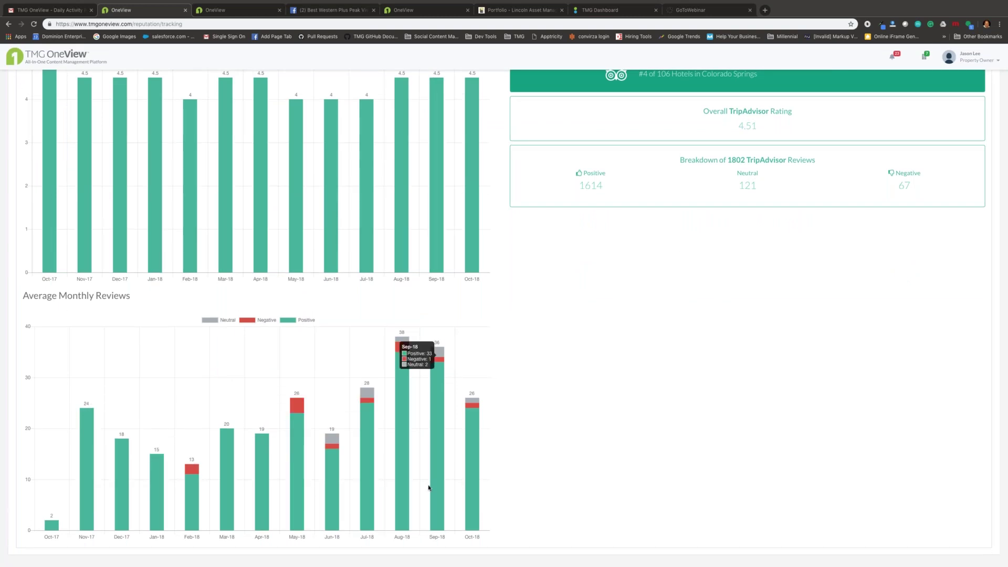
click(248, 322)
click(289, 322)
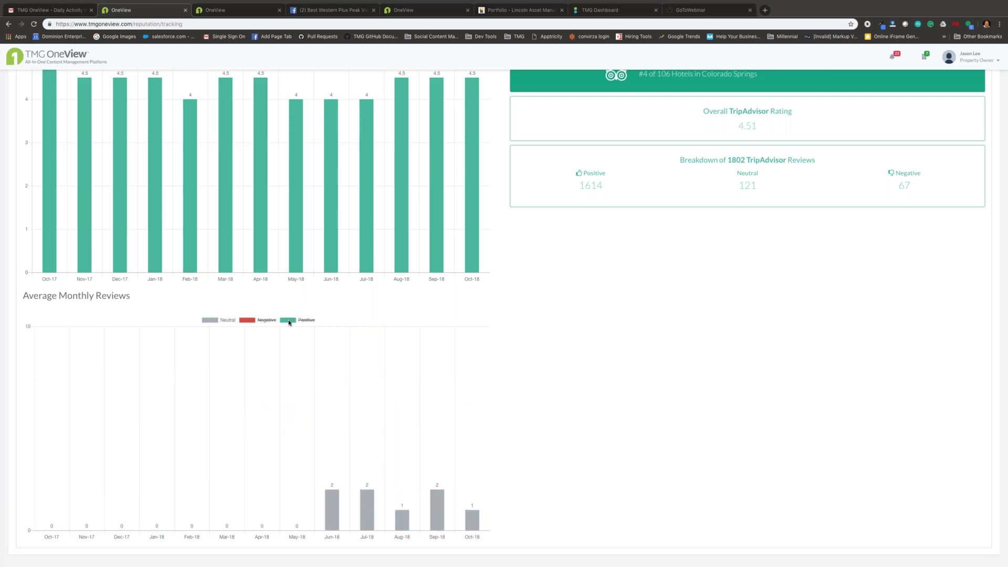
click(288, 321)
click(212, 321)
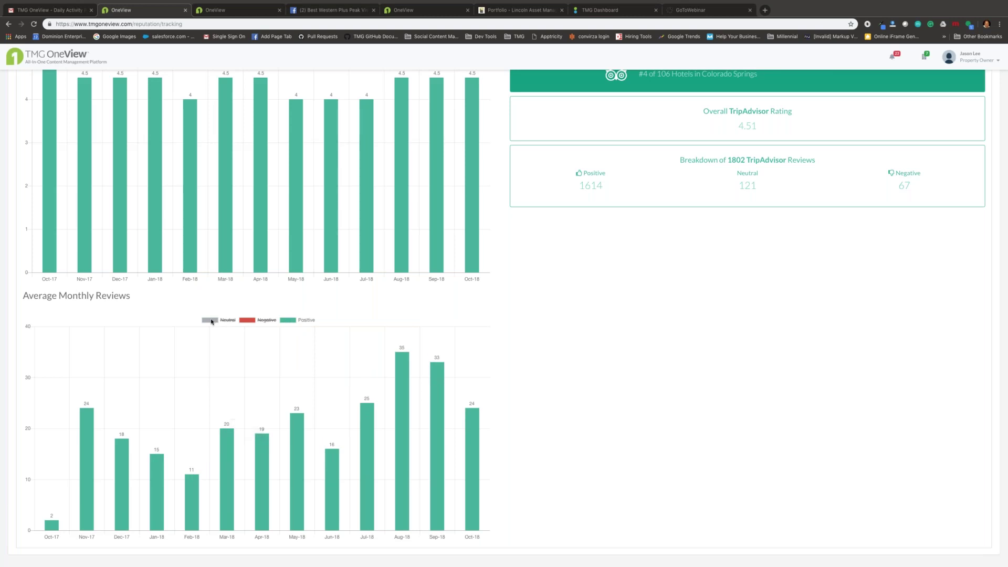
click(212, 321)
click(252, 321)
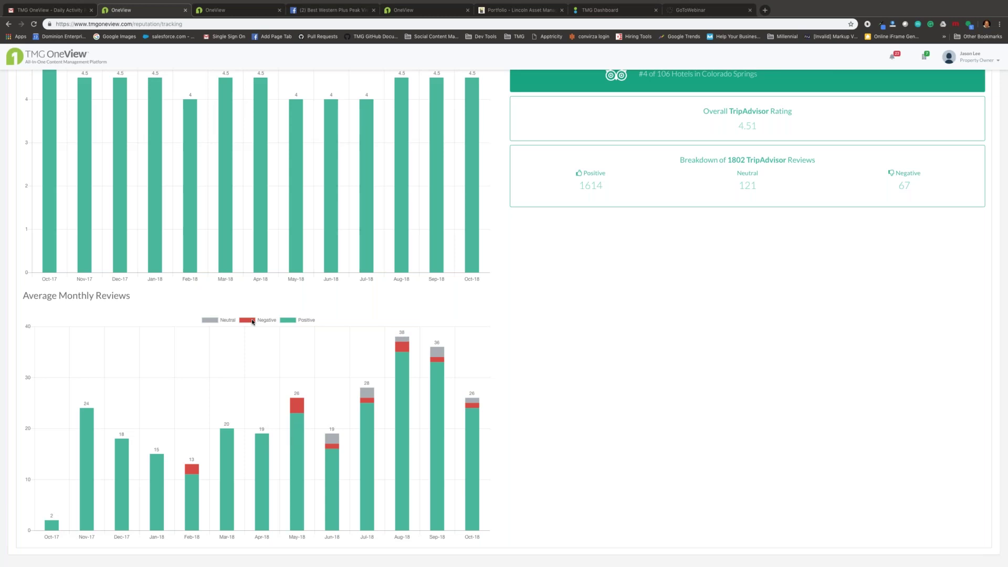
mouse_move(266, 367)
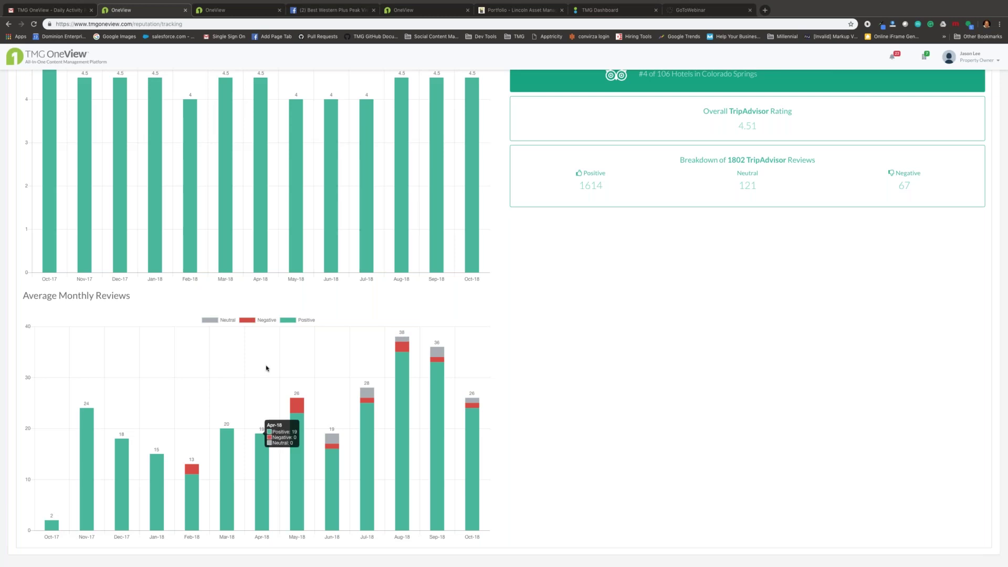
scroll(266, 368, up, 7)
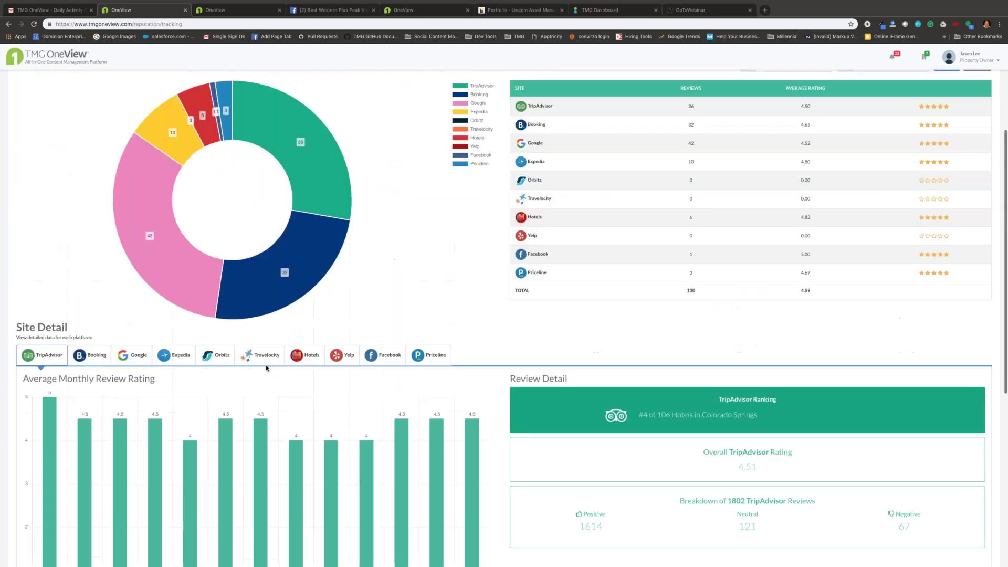
scroll(266, 368, down, 5)
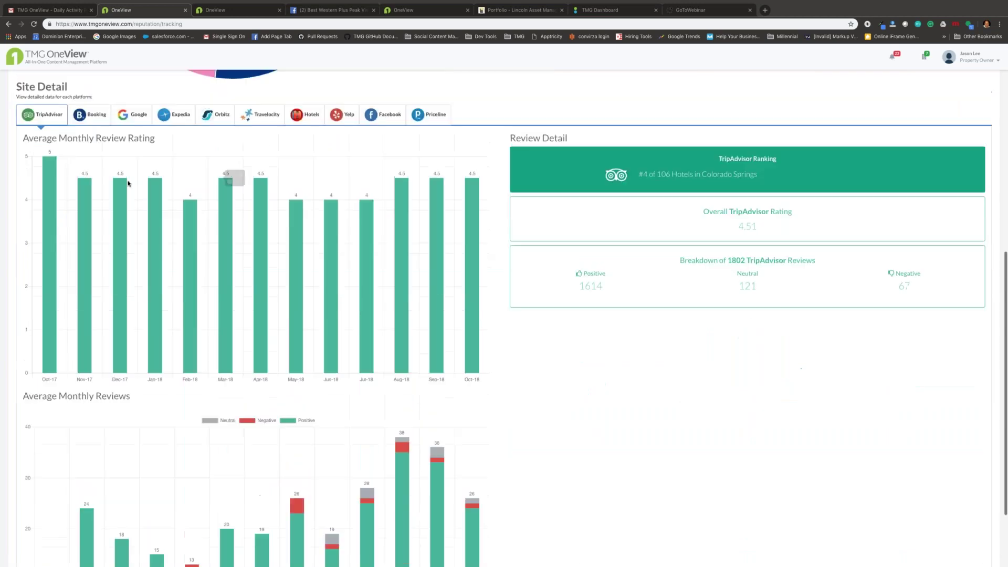
click(91, 114)
click(141, 118)
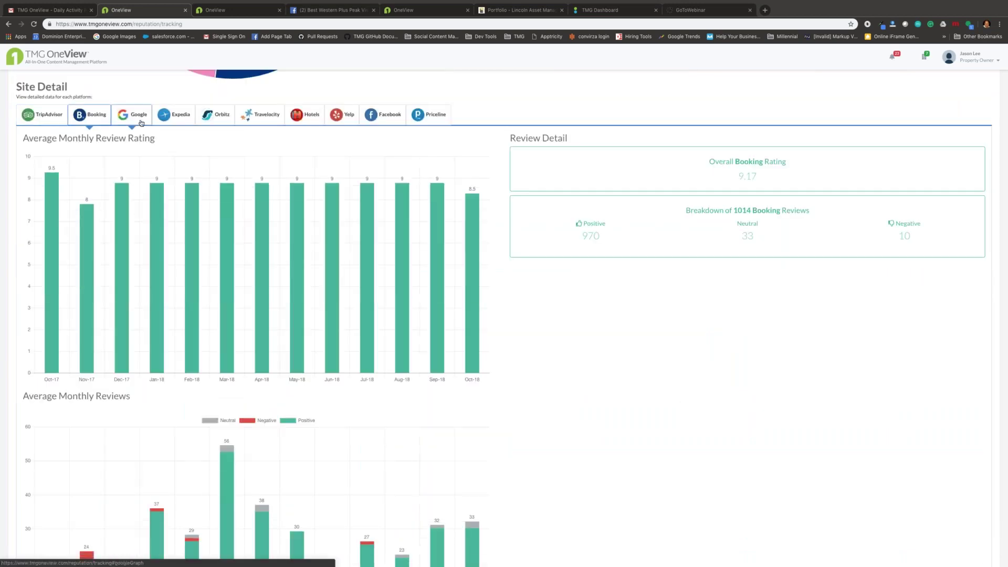
click(175, 115)
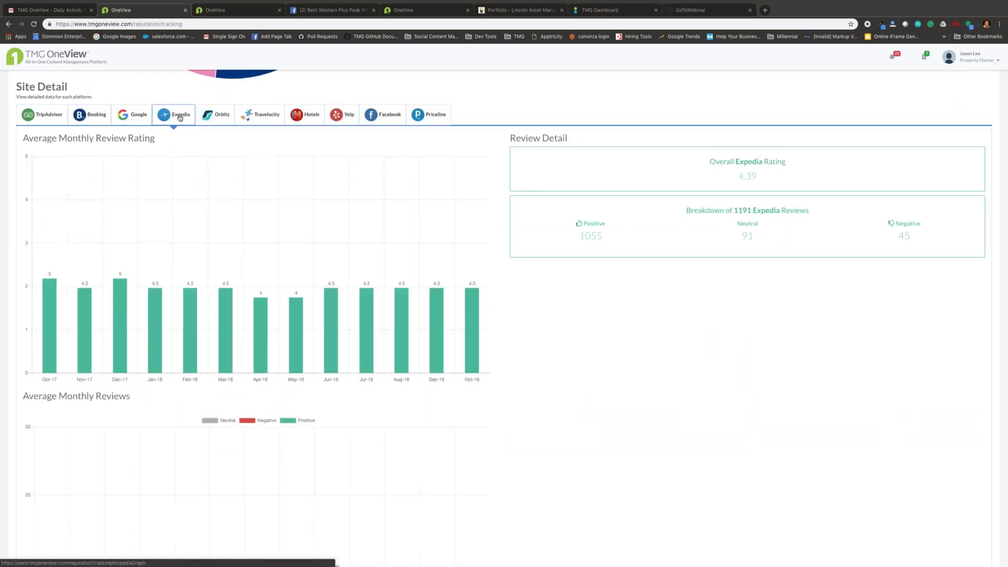
click(47, 120)
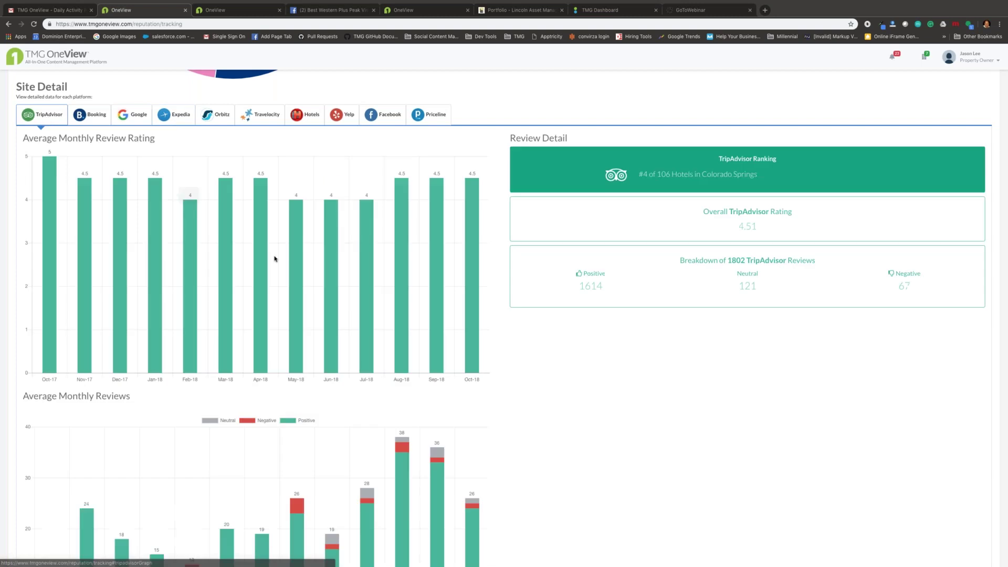
scroll(274, 259, up, 8)
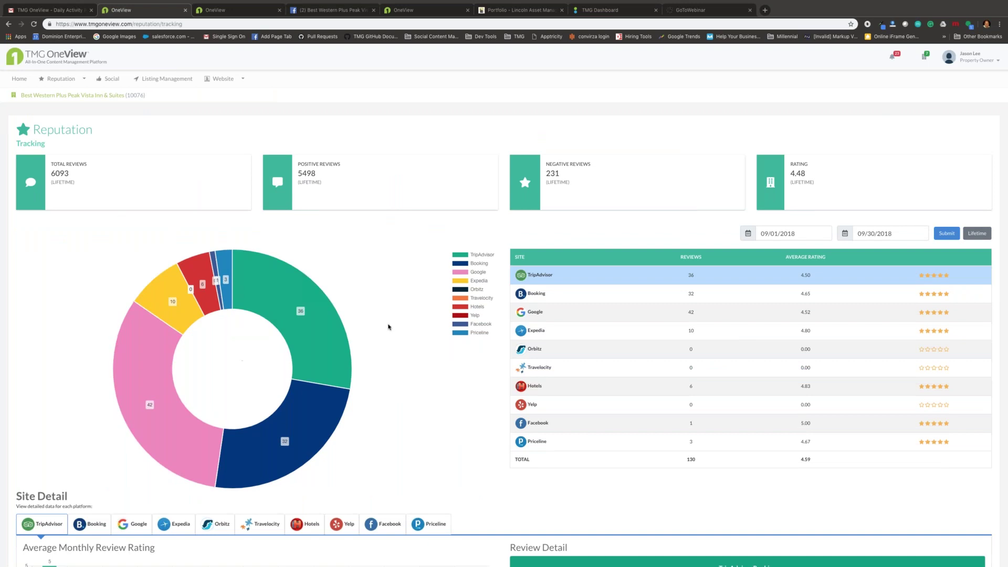
Step: Switch to the Inn at the Peachtrees property and review its reputation stats
click(926, 62)
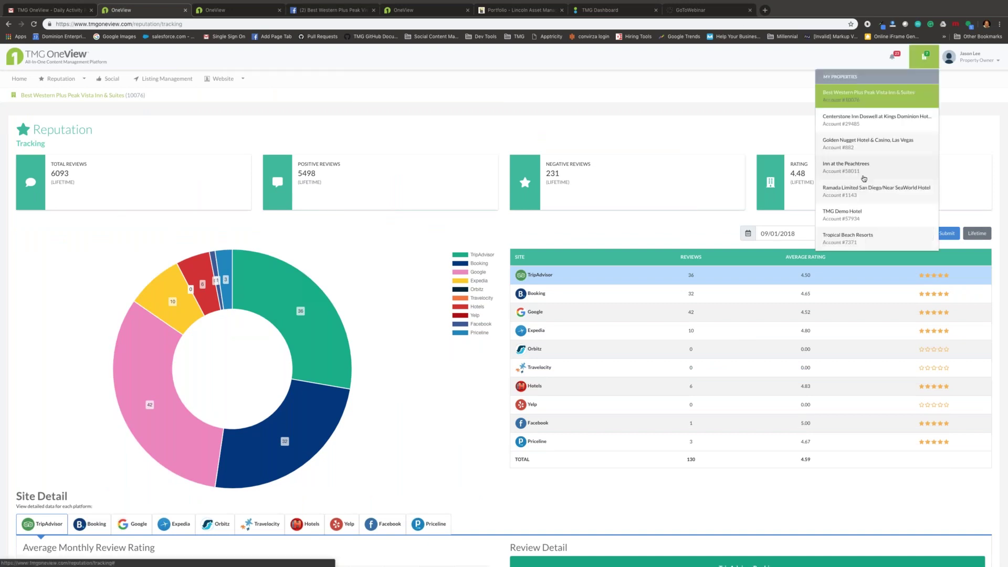
click(859, 169)
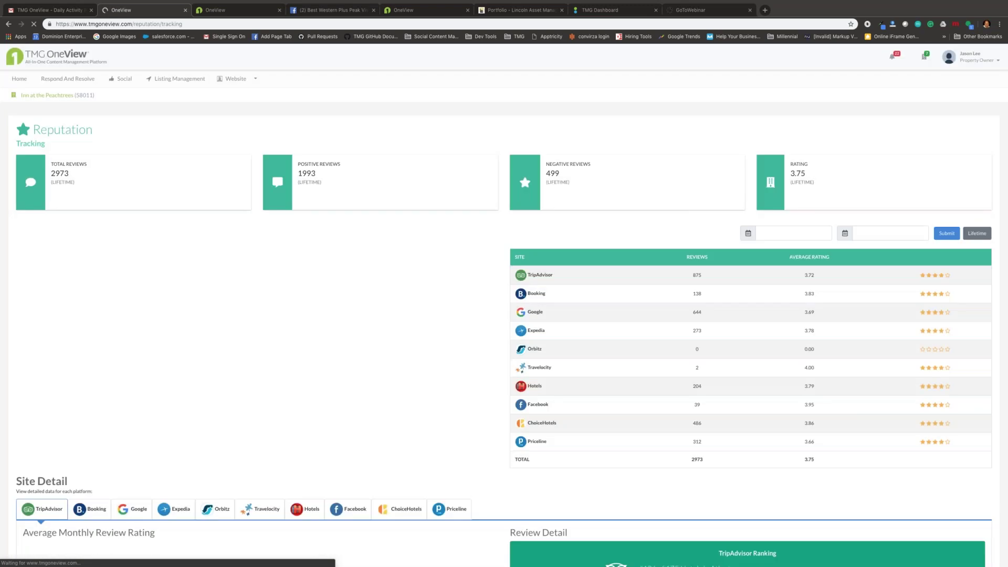
scroll(459, 428, down, 8)
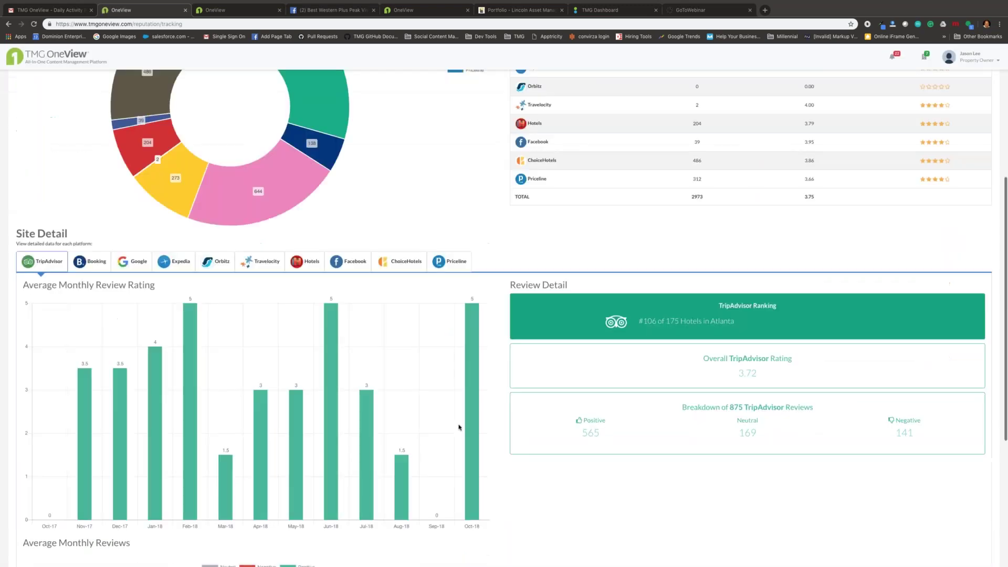
scroll(459, 428, up, 9)
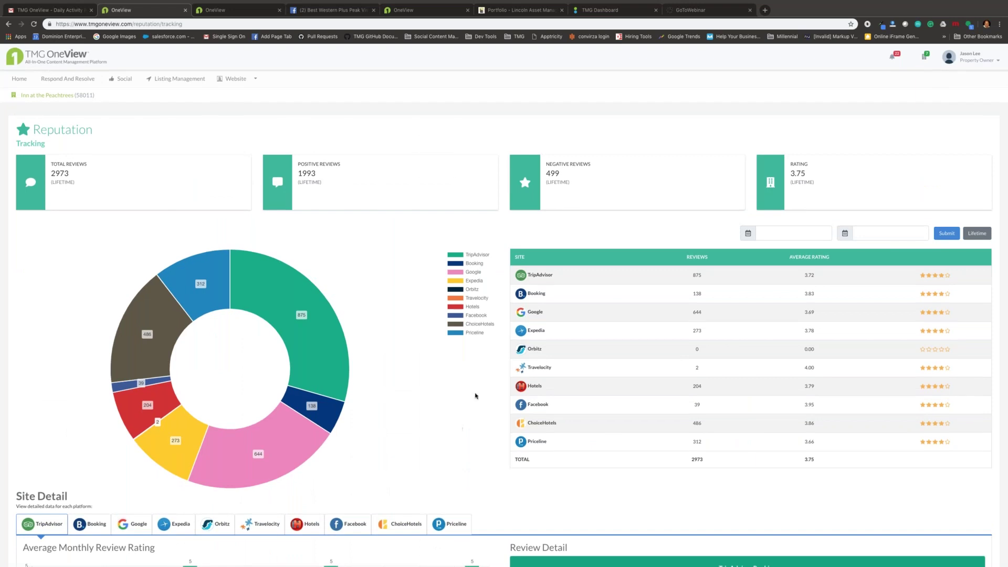
Step: Switch back to Best Western Plus Peak Vista Inn & Suites, showing 6093 reviews rated 4.48
click(926, 60)
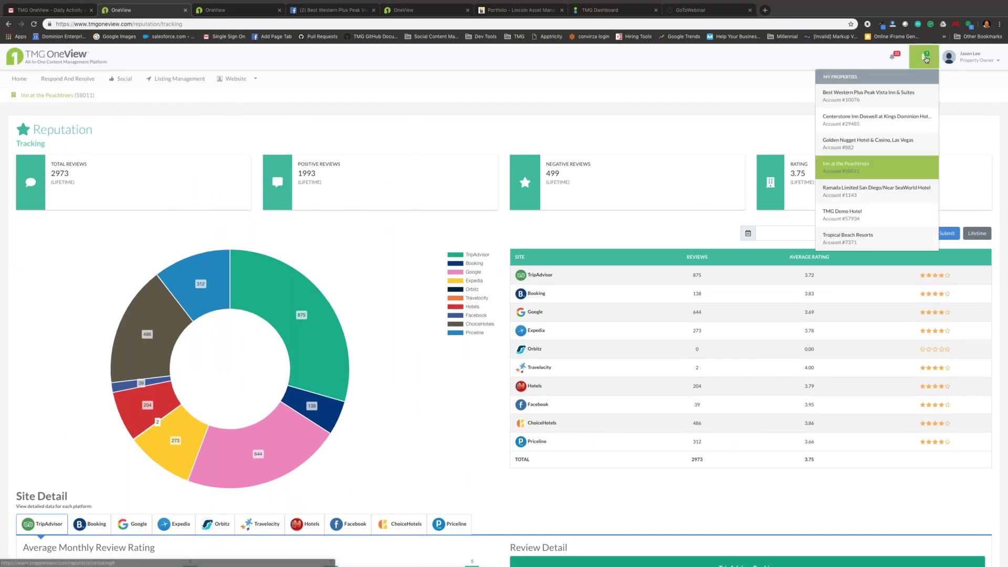
click(889, 96)
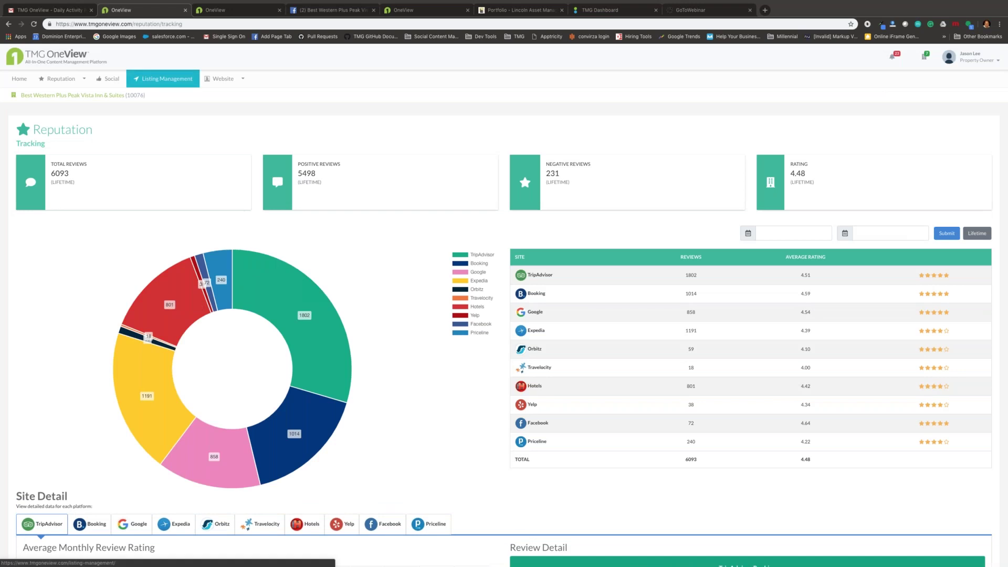
click(85, 81)
Step: Load the Competitors dashboard and scroll through rankings, market share and review profile comparison
click(105, 152)
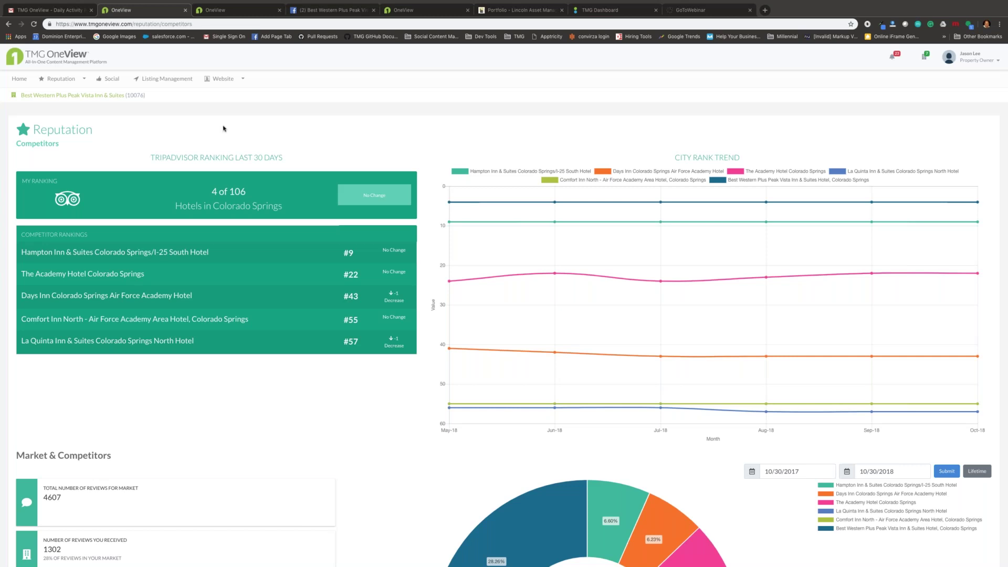
scroll(310, 320, down, 1)
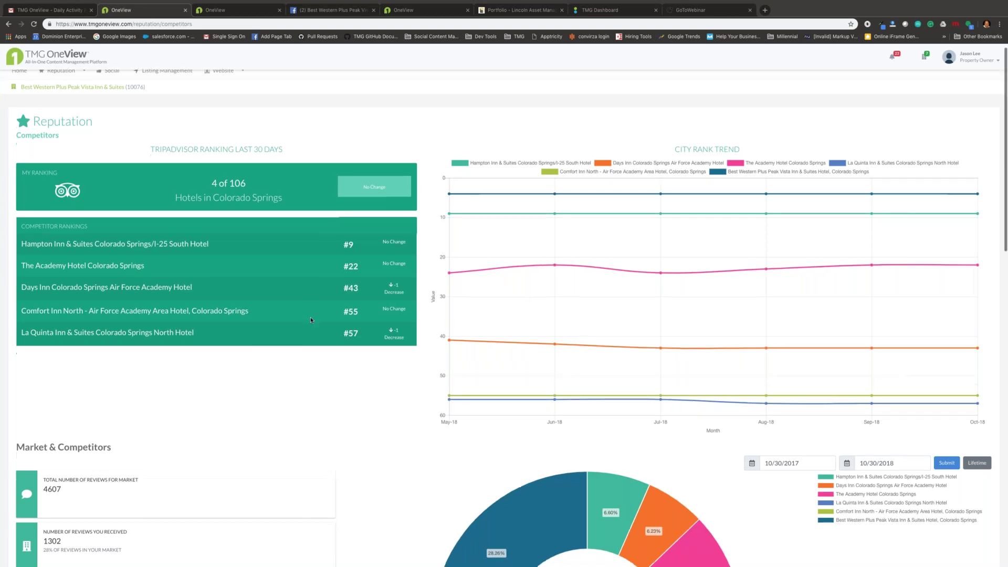
scroll(311, 317, down, 3)
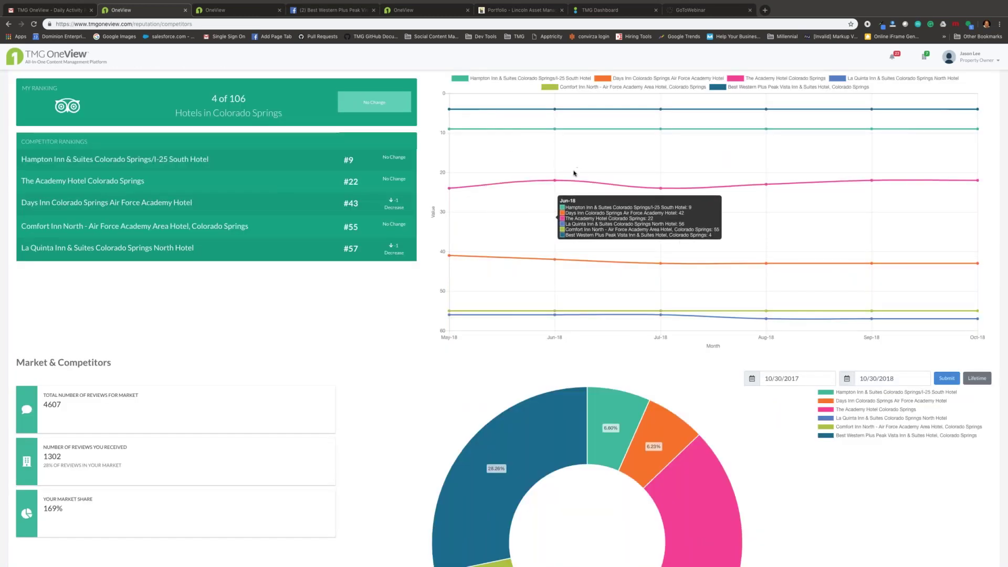
scroll(389, 372, down, 5)
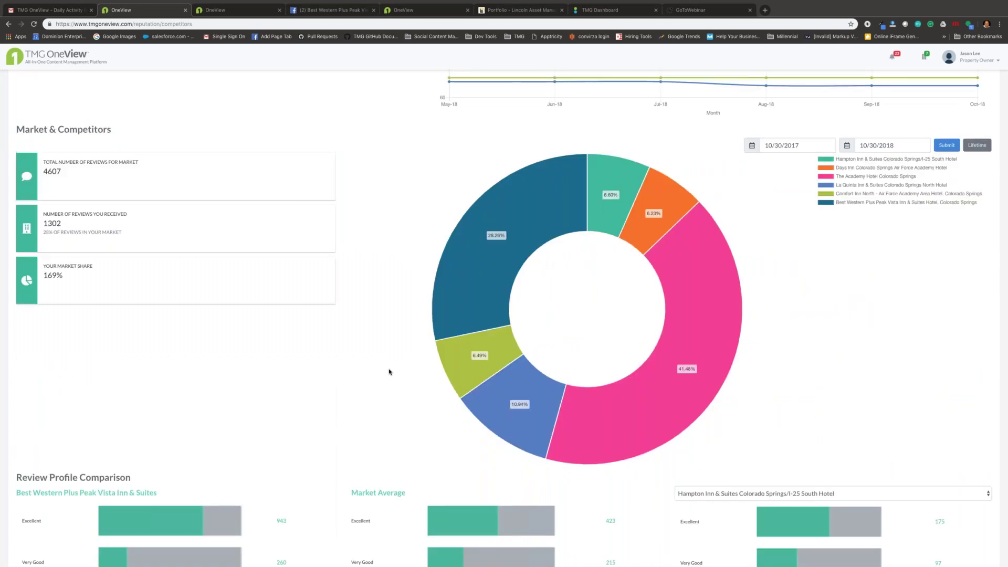
scroll(389, 371, down, 7)
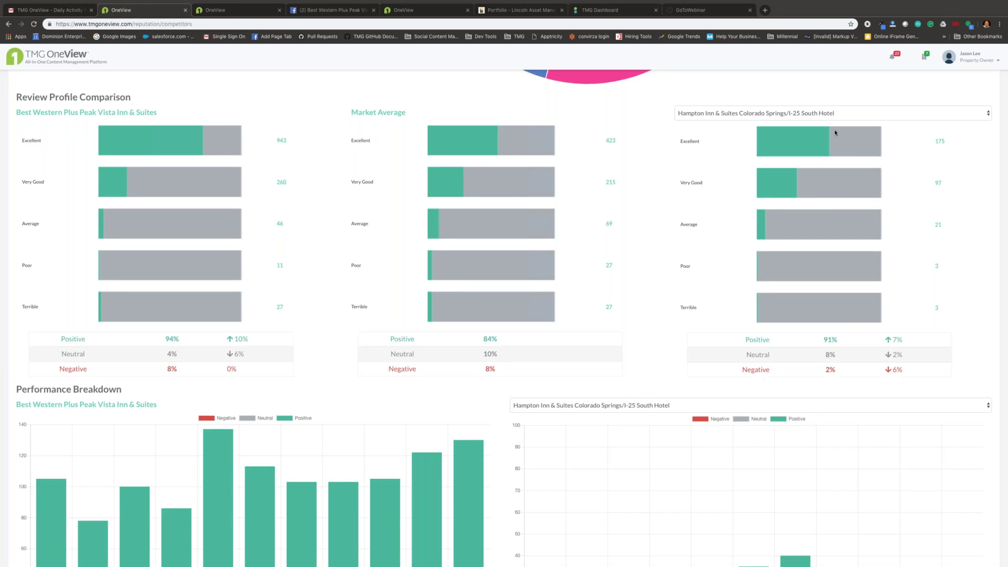
Step: Select La Quinta Inn & Suites North in both Review Profile Comparison and Performance Breakdown
click(841, 115)
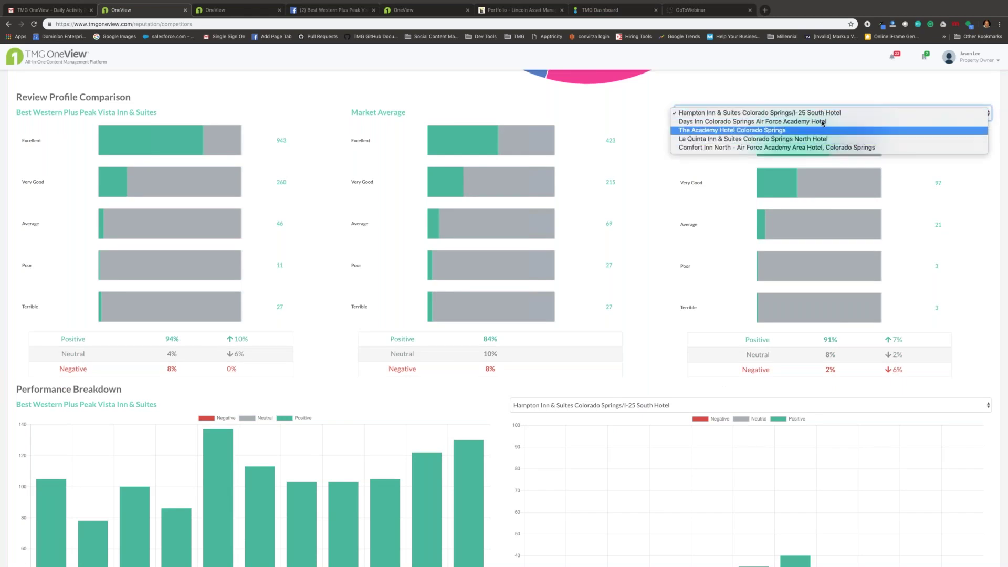
click(802, 137)
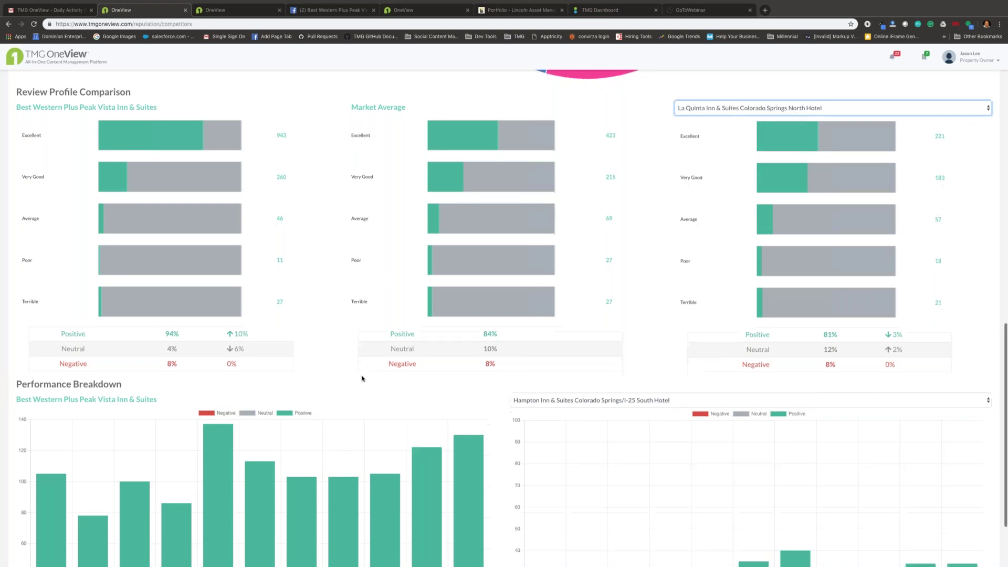
scroll(362, 378, down, 3)
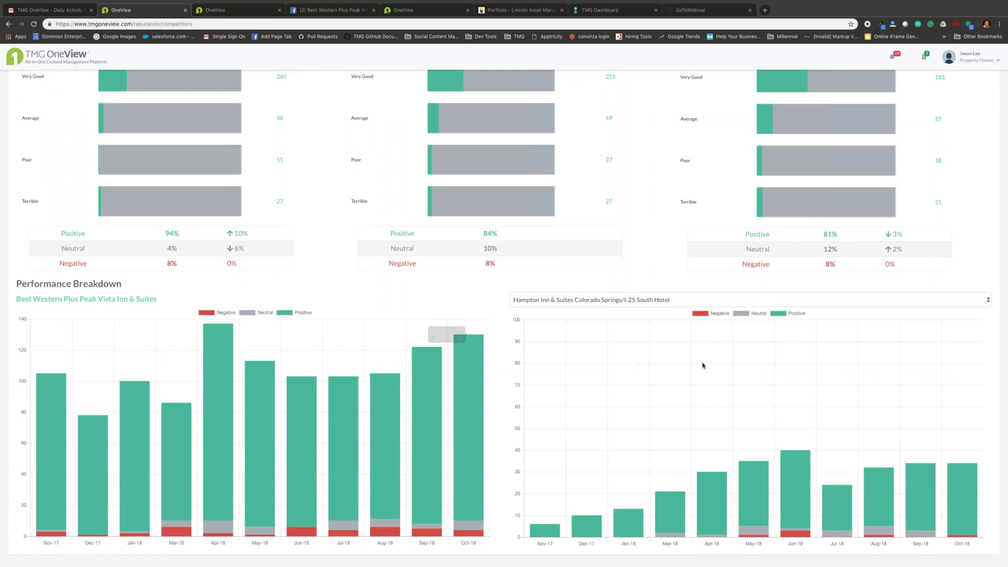
click(687, 300)
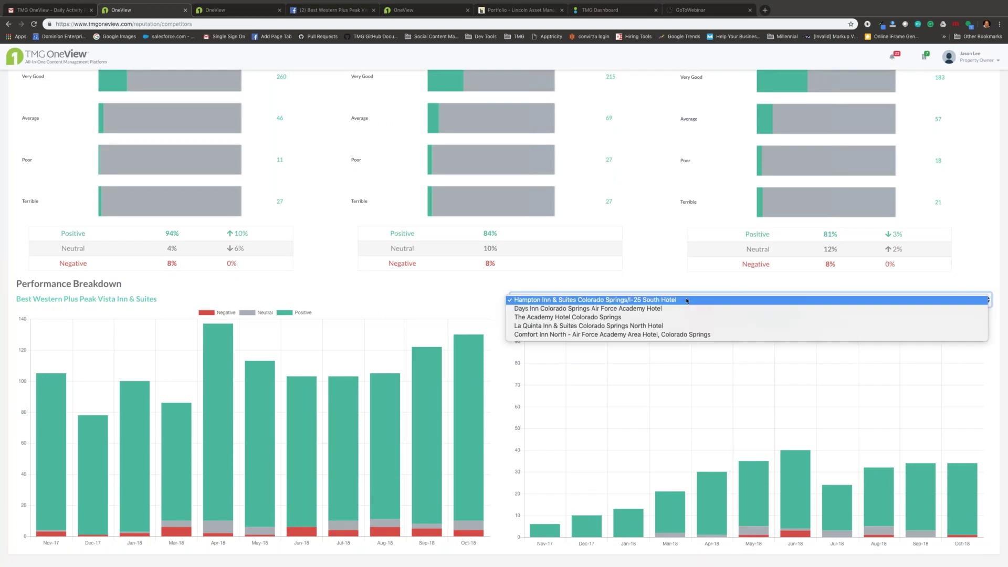
click(678, 325)
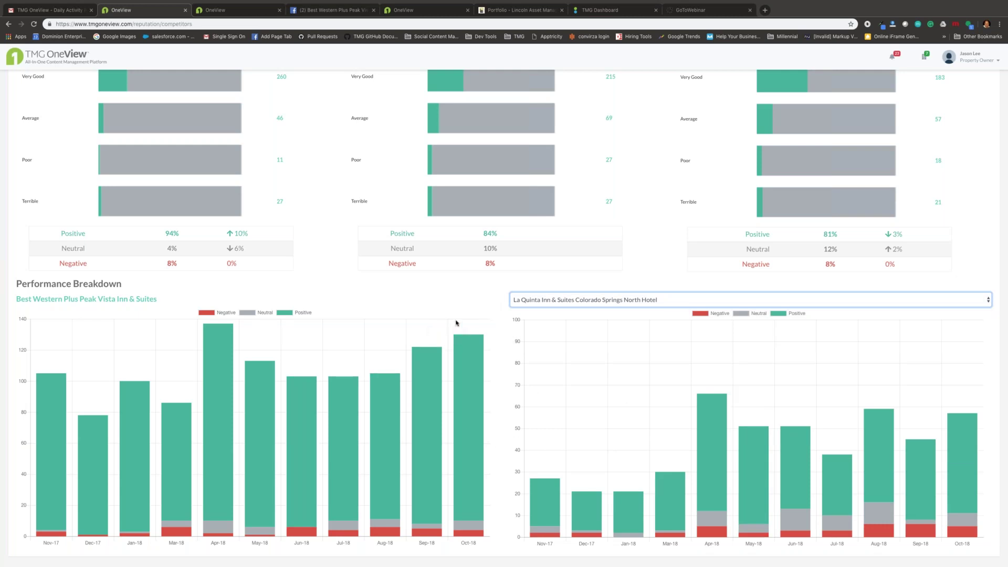
Step: Return to the top of Competitors, then present the 'Portfolio & Property Website Best Practices' slide
scroll(456, 323, up, 4)
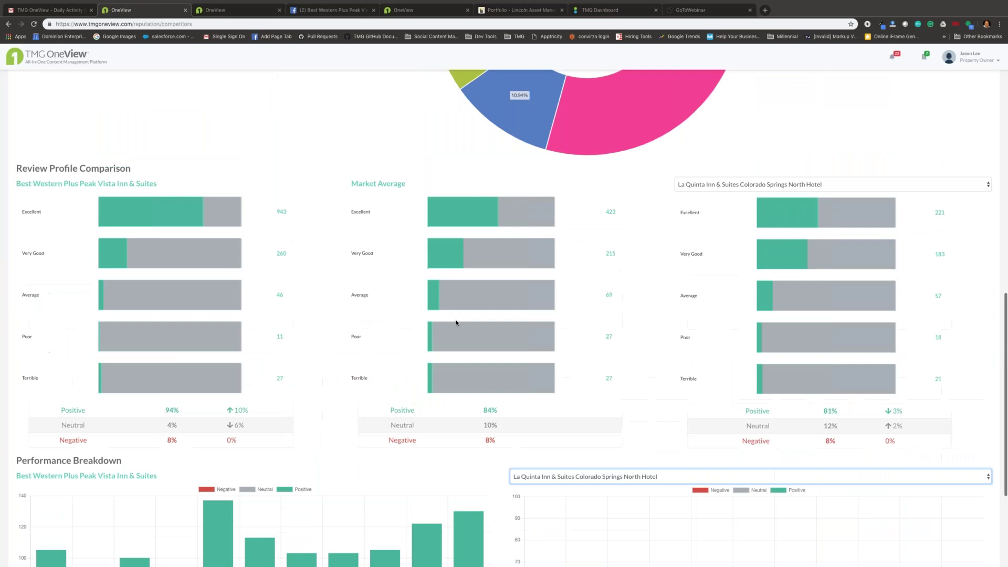
scroll(456, 323, up, 6)
scroll(456, 323, up, 7)
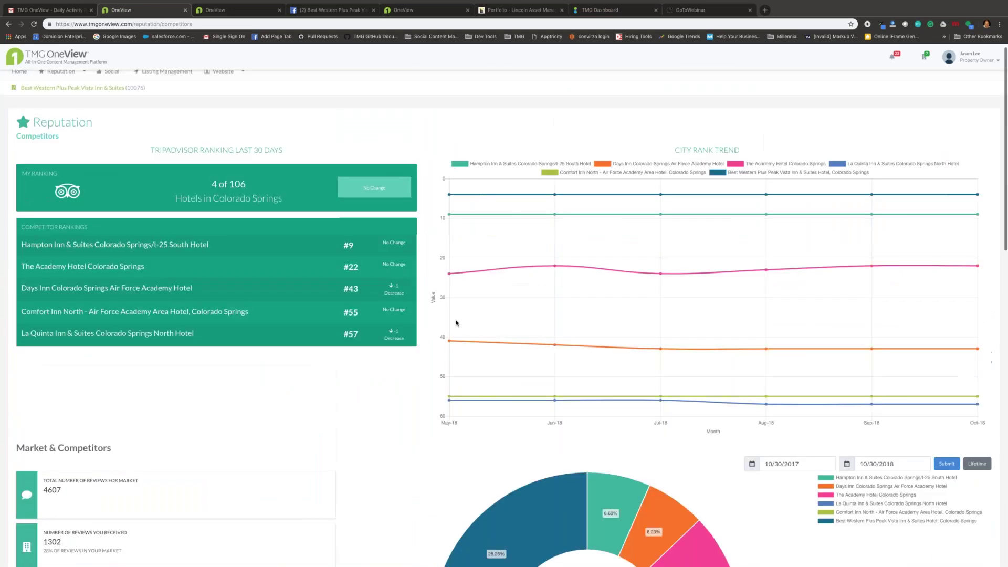
scroll(457, 323, up, 1)
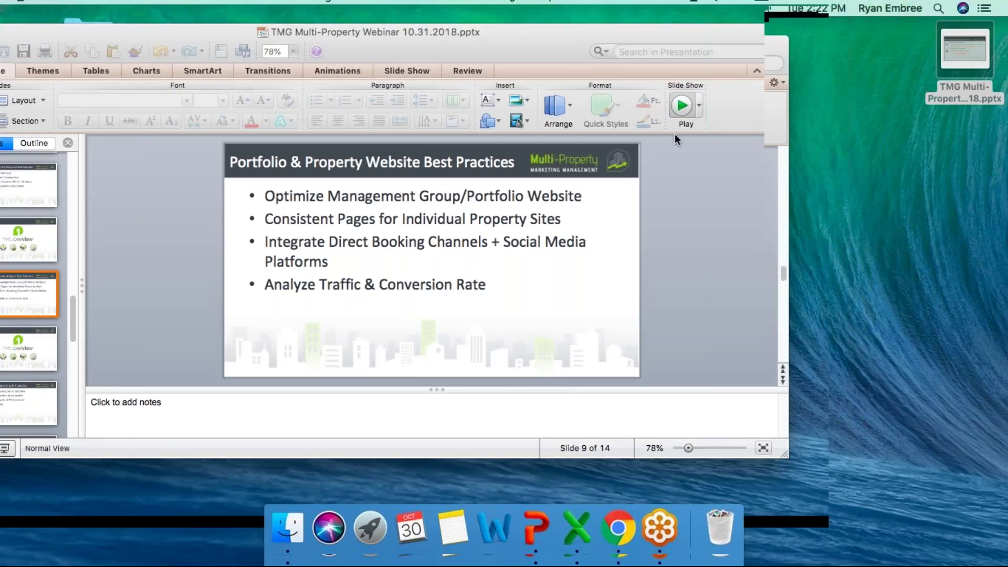
click(682, 129)
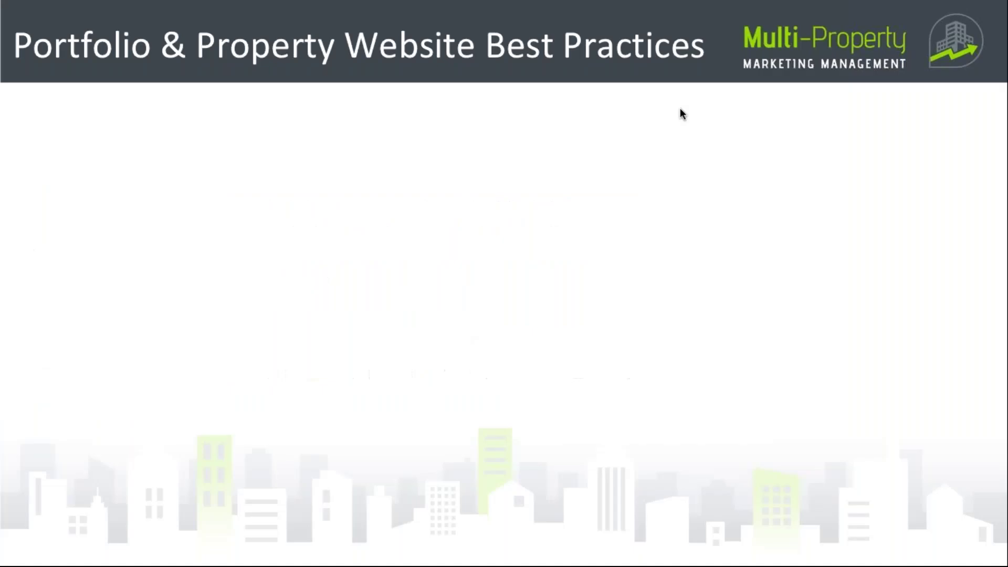